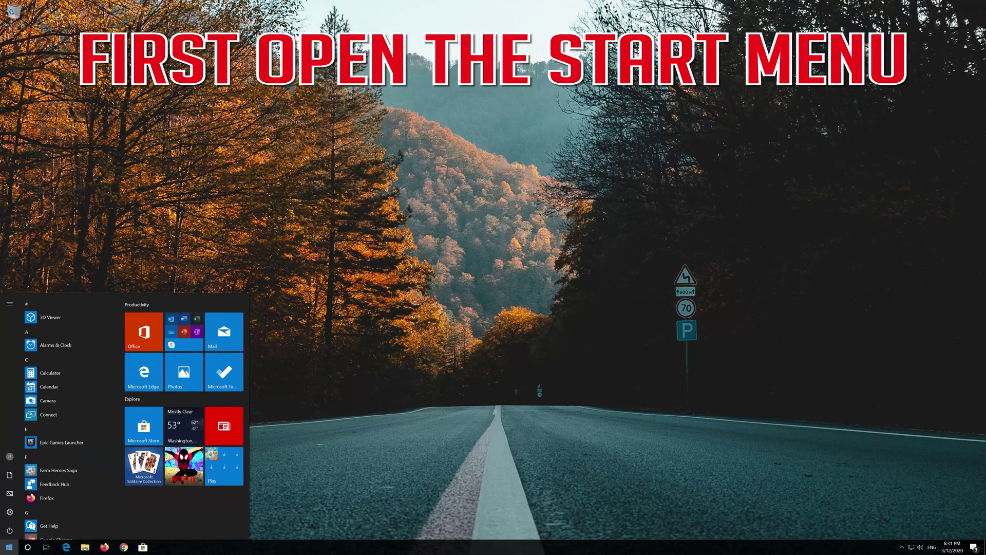
# Launch Settings from the Start menu and go to the Network & Internet status page
pyautogui.moveTo(9, 512)
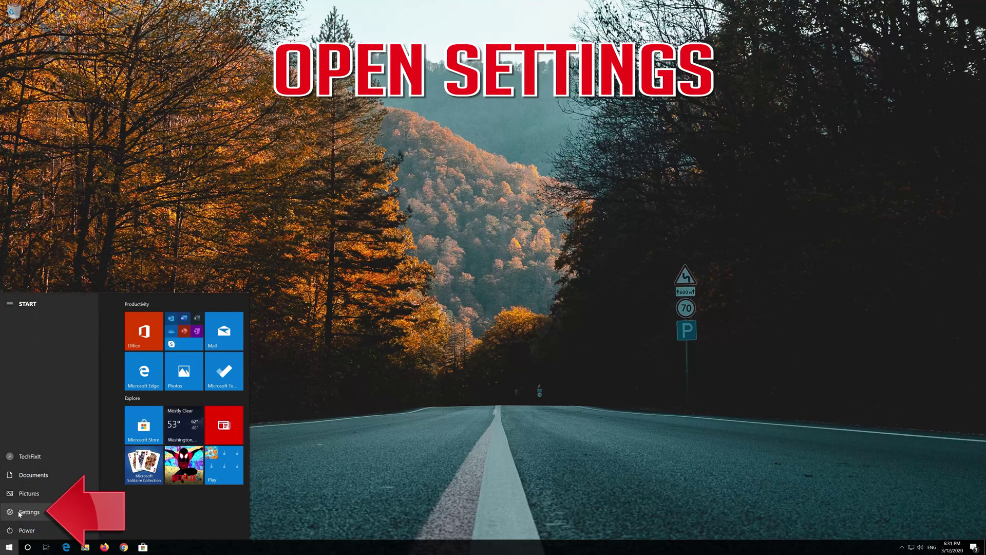
pyautogui.click(30, 512)
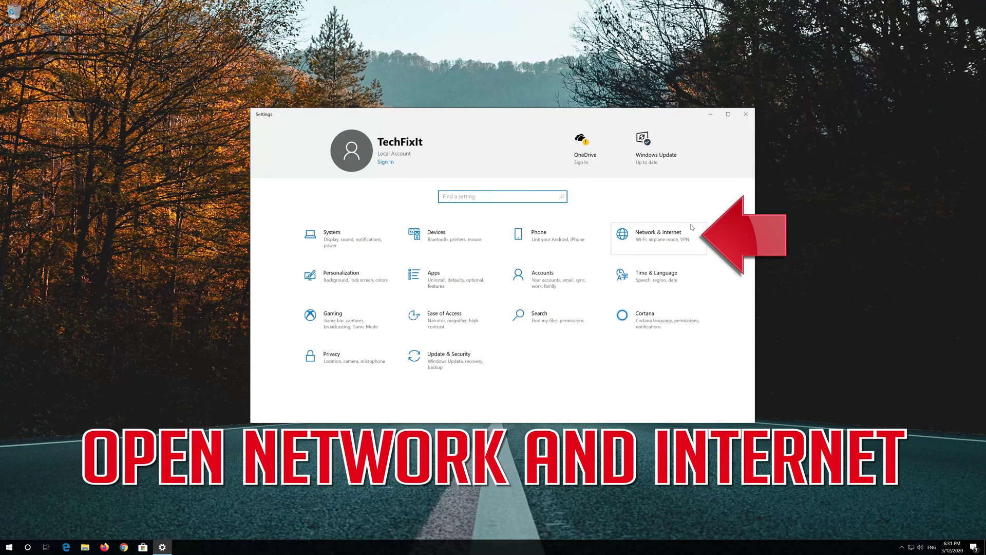
pyautogui.click(656, 240)
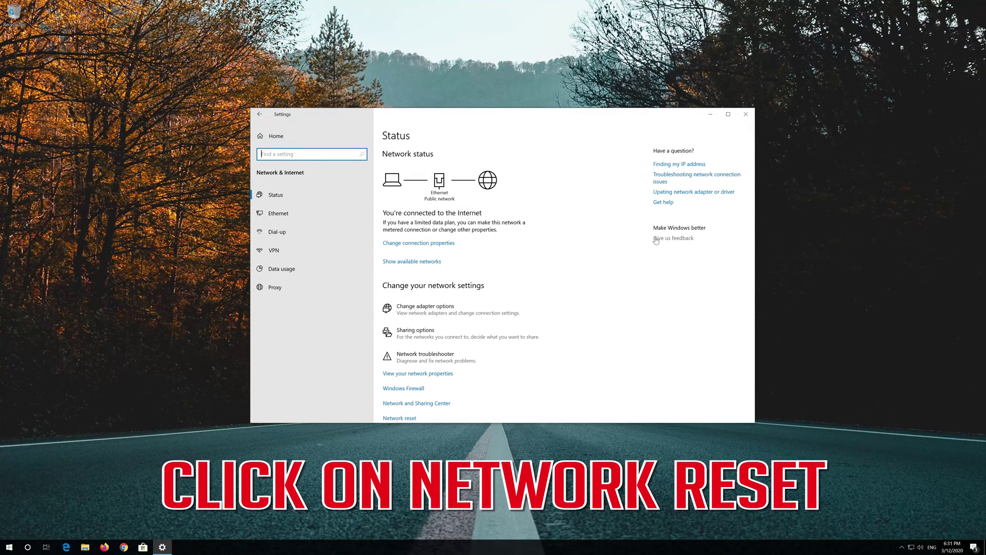
# Run Network reset with Reset now, confirm Yes, and dismiss the sign-out notice
pyautogui.scroll(-1, 590, 257)
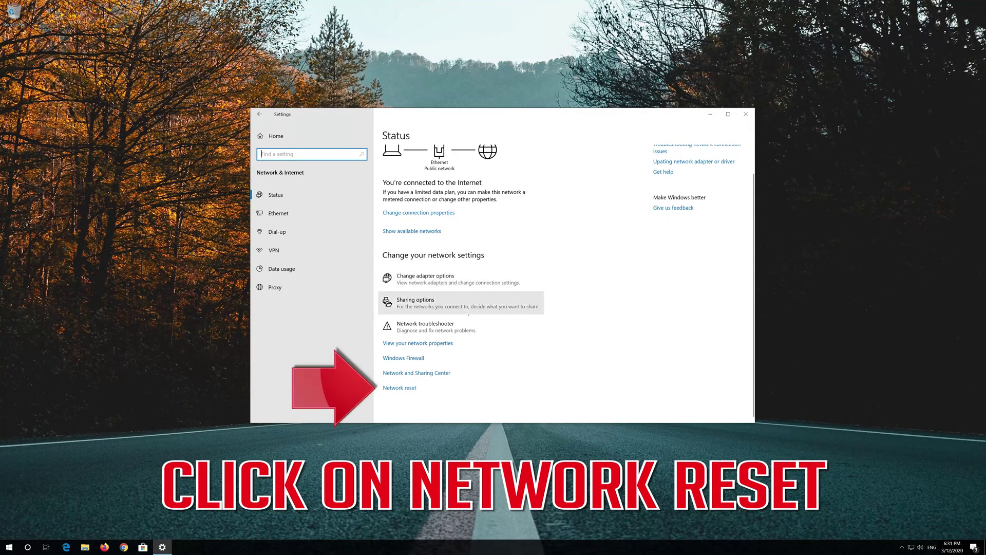
pyautogui.click(406, 388)
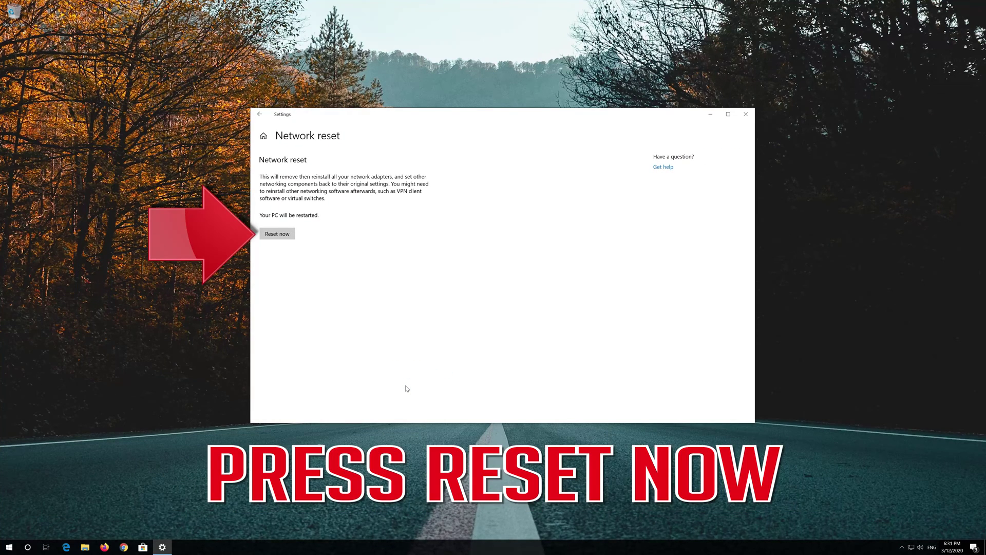
pyautogui.click(270, 236)
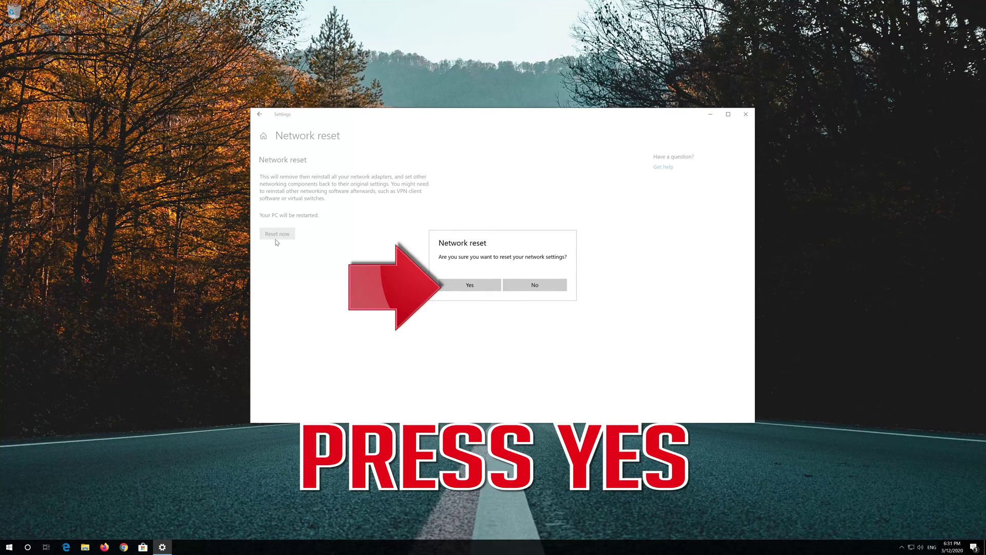
pyautogui.click(469, 287)
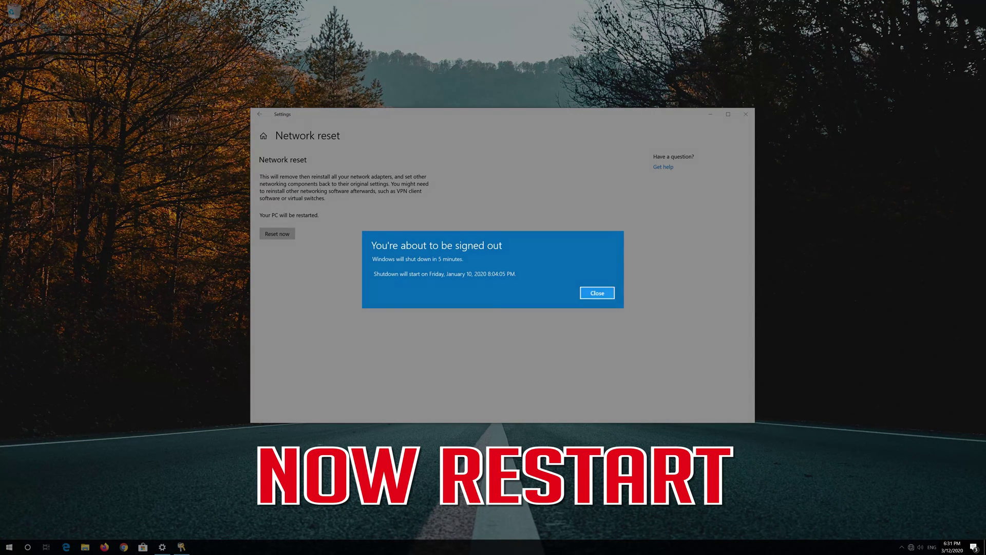
pyautogui.click(606, 293)
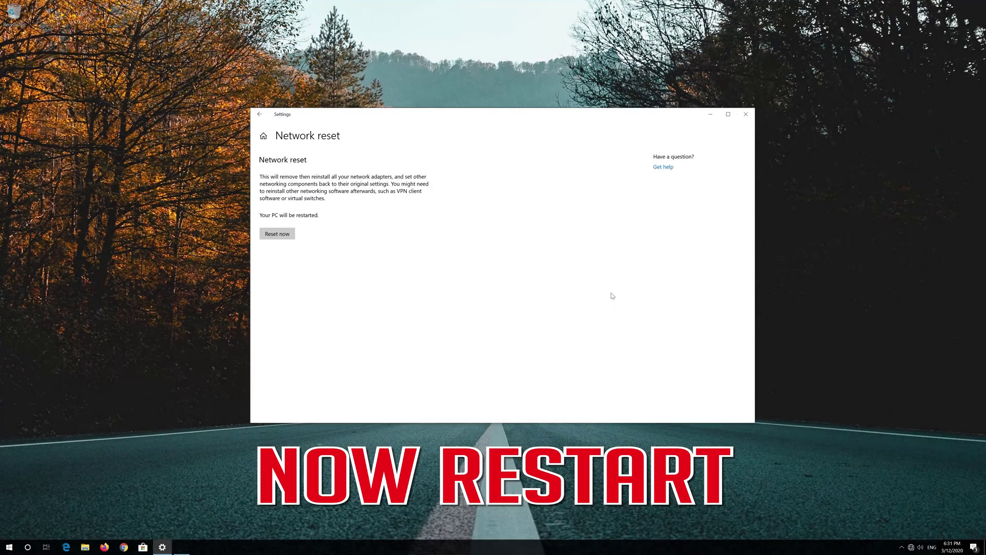
# Close Settings and bring up the Power options in the Start menu
pyautogui.click(746, 114)
pyautogui.click(7, 546)
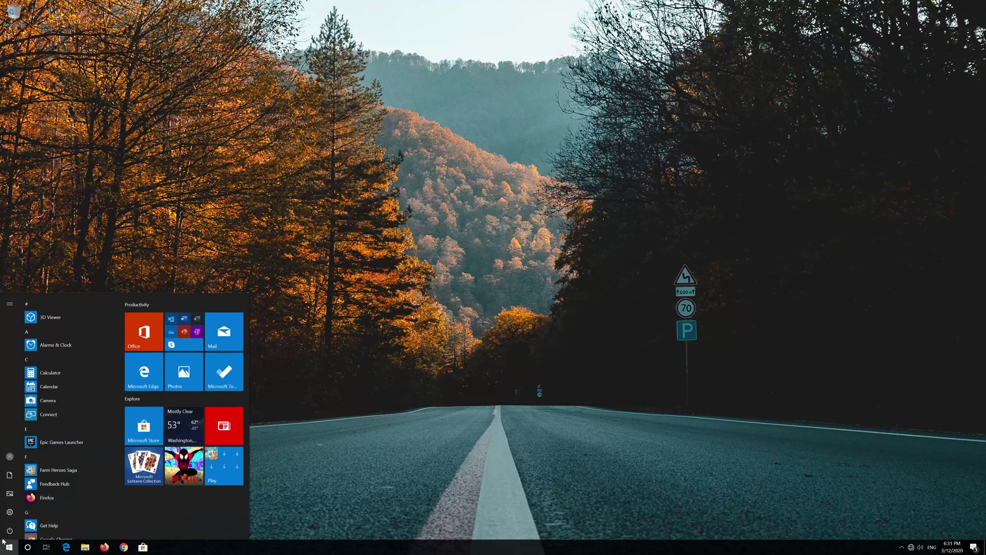
pyautogui.moveTo(3, 533)
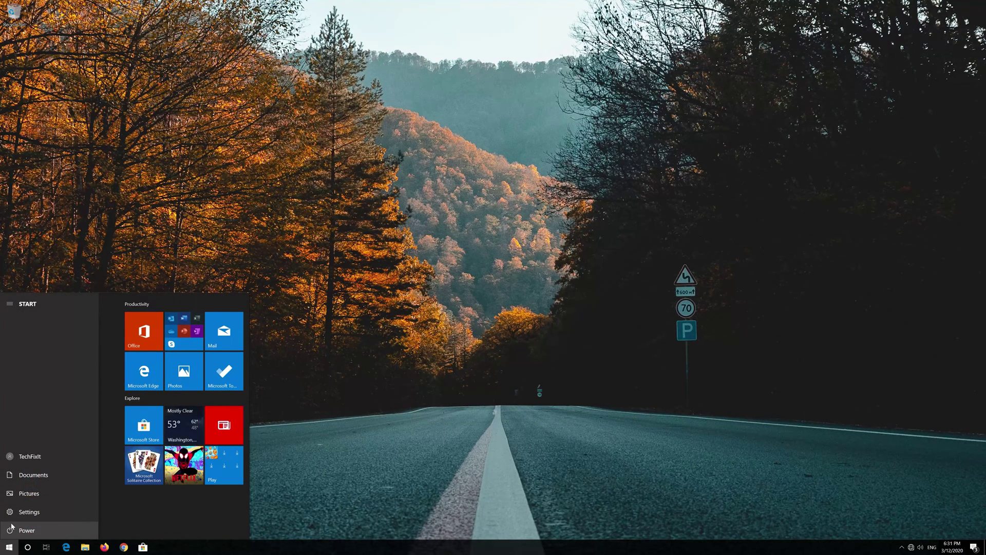
pyautogui.click(15, 530)
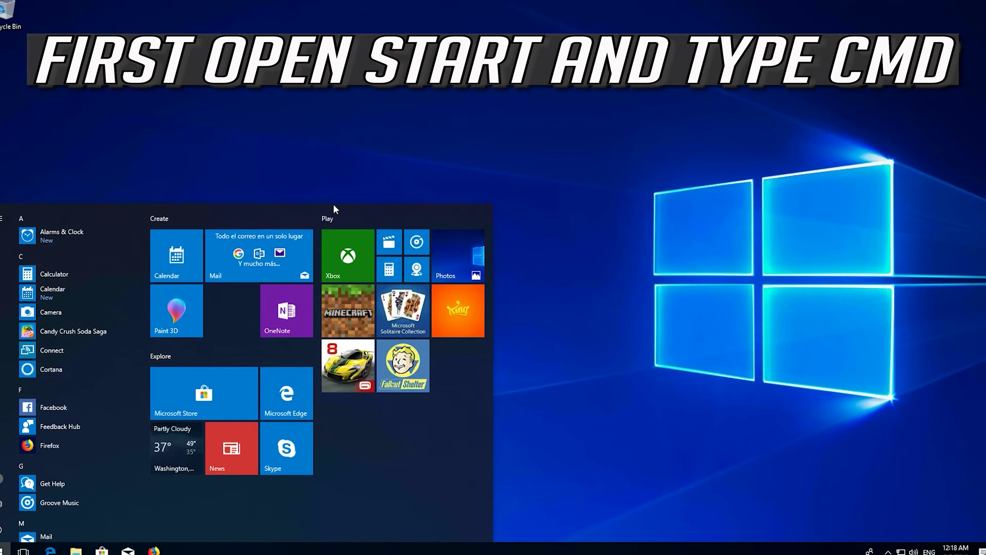
# Search 'cmd' and run Command Prompt as administrator
pyautogui.write('cmd')
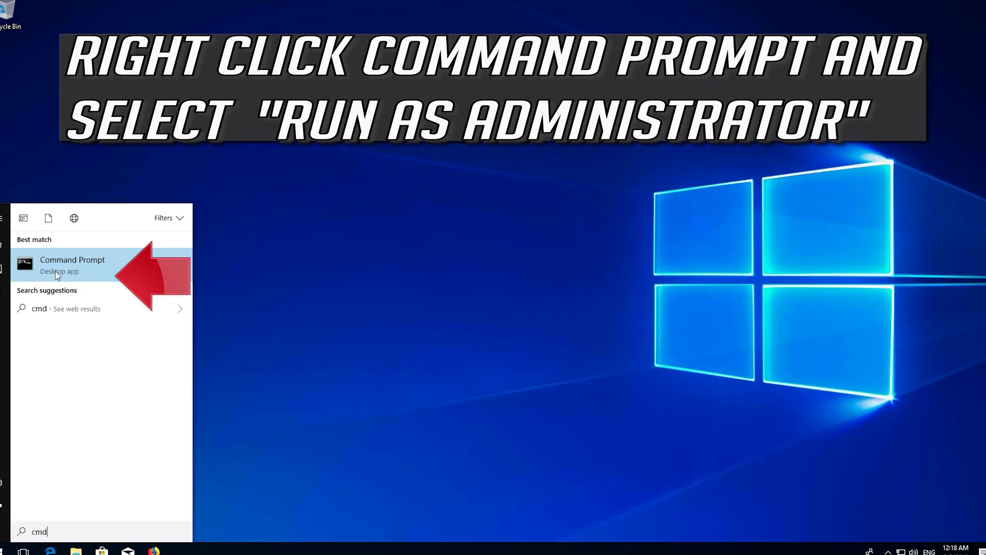
pyautogui.rightClick(107, 263)
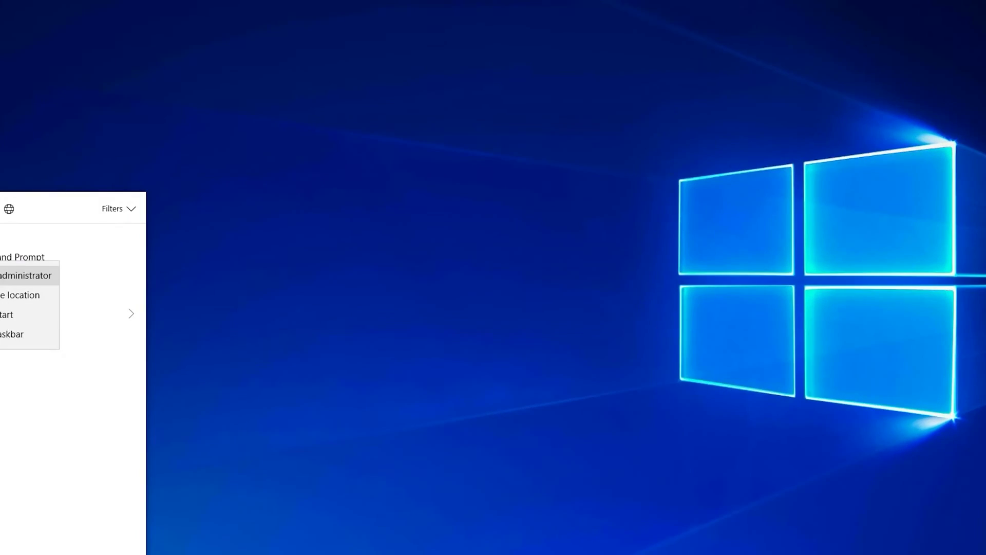
pyautogui.click(20, 275)
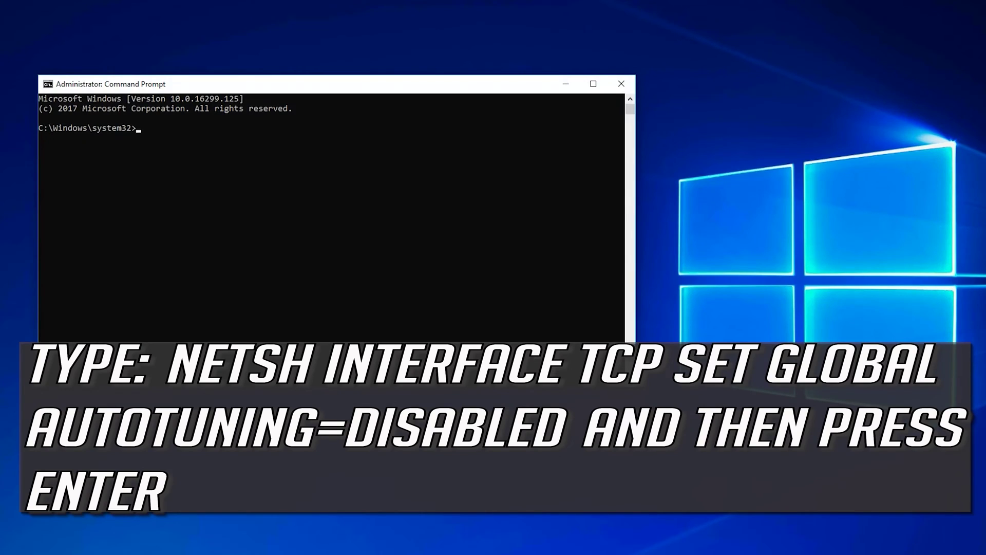
# Run 'netsh interface tcp set global autotuning=disabled', then exit Command Prompt
pyautogui.write('netsh interface tcp set global')
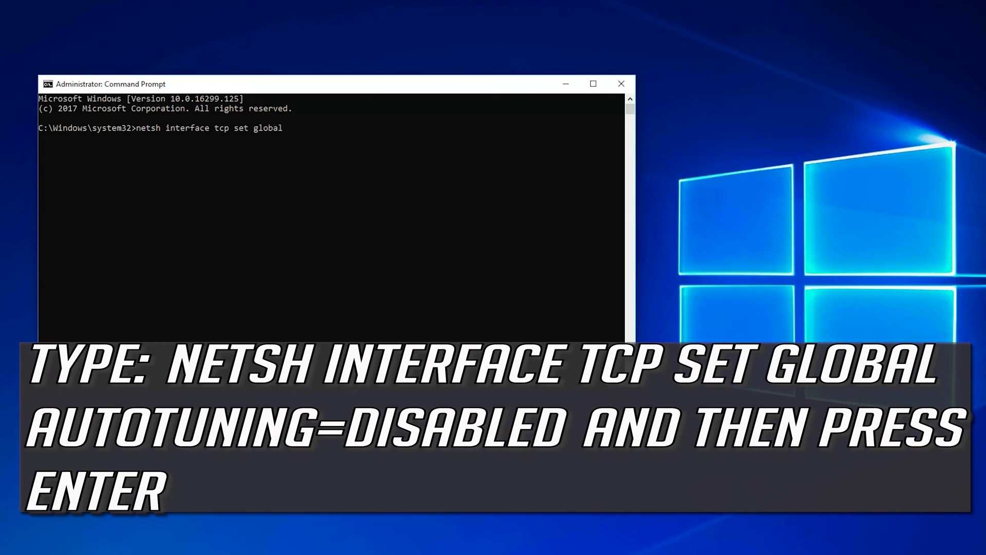
pyautogui.write(' autotuning=disabled')
pyautogui.press('Return')
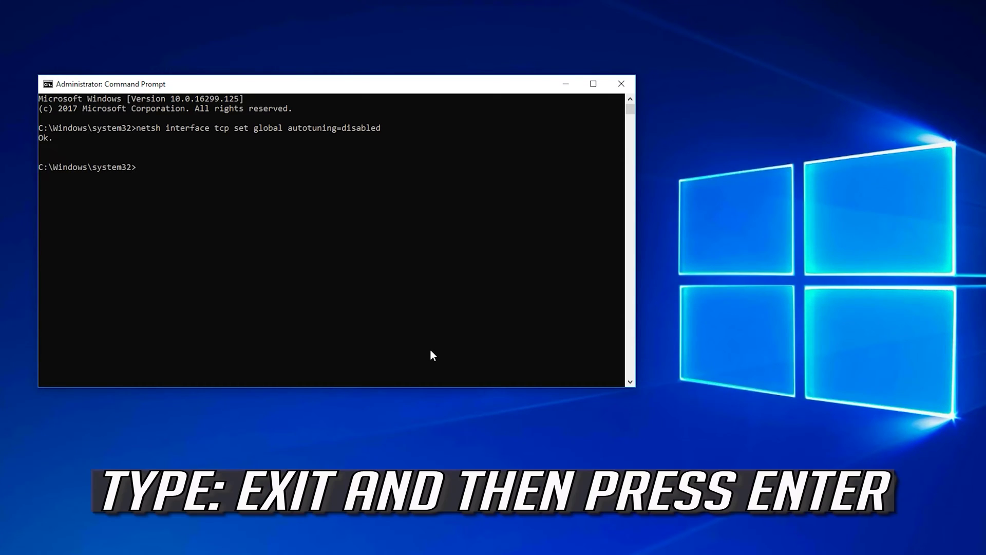
pyautogui.write('exit')
pyautogui.press('Return')
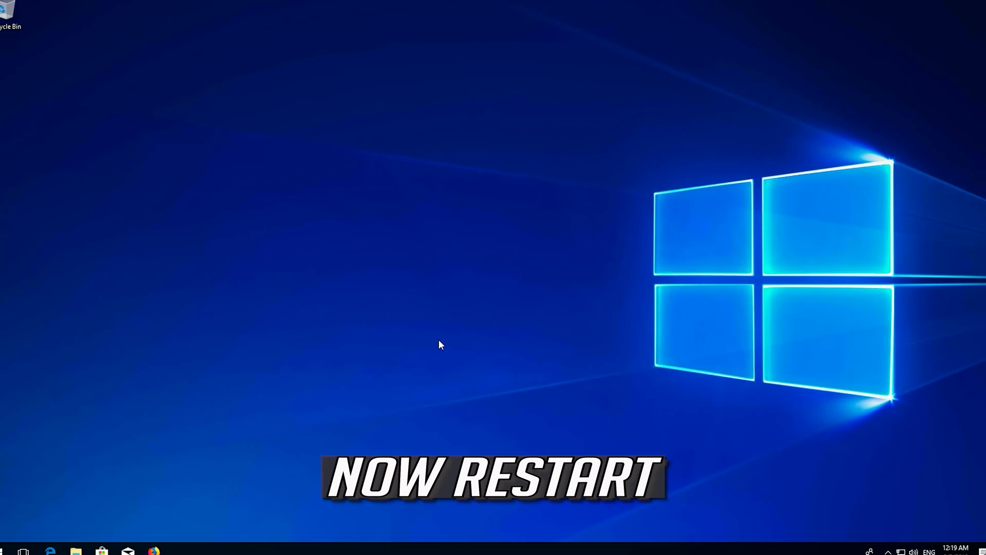
# Restart the computer from the Start menu's Power options
pyautogui.click(6, 549)
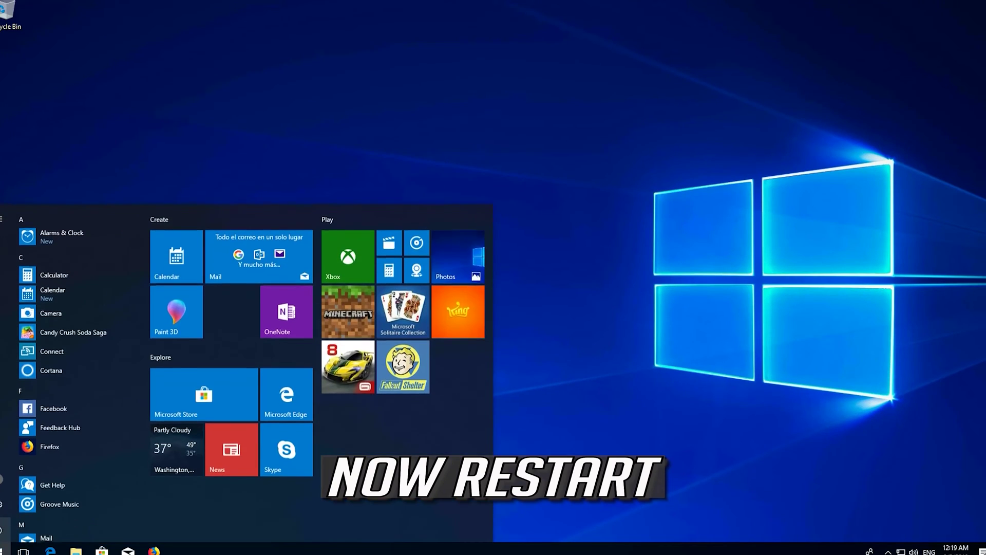
pyautogui.click(2, 529)
pyautogui.click(7, 504)
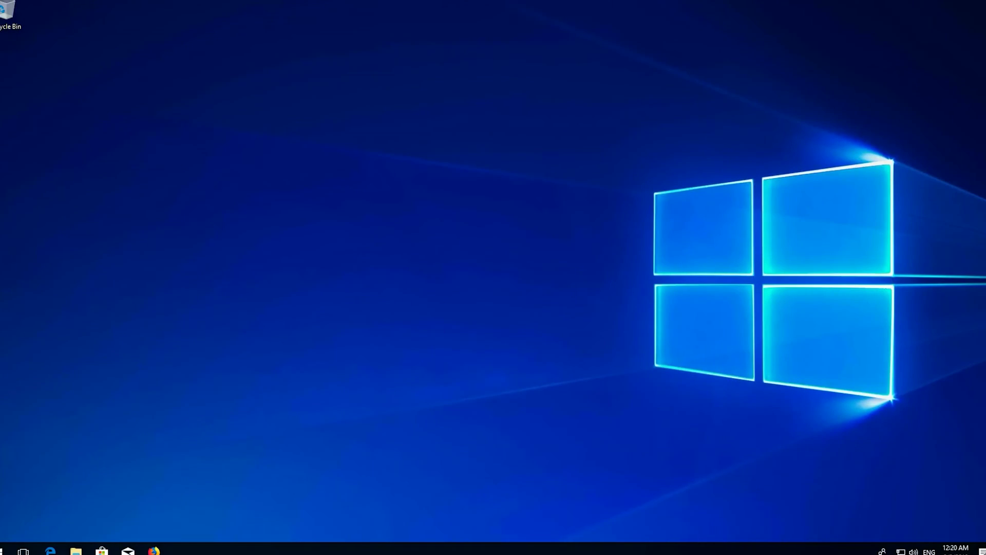
# Search the Start menu for 'device manager' and launch Device Manager
pyautogui.press('super')
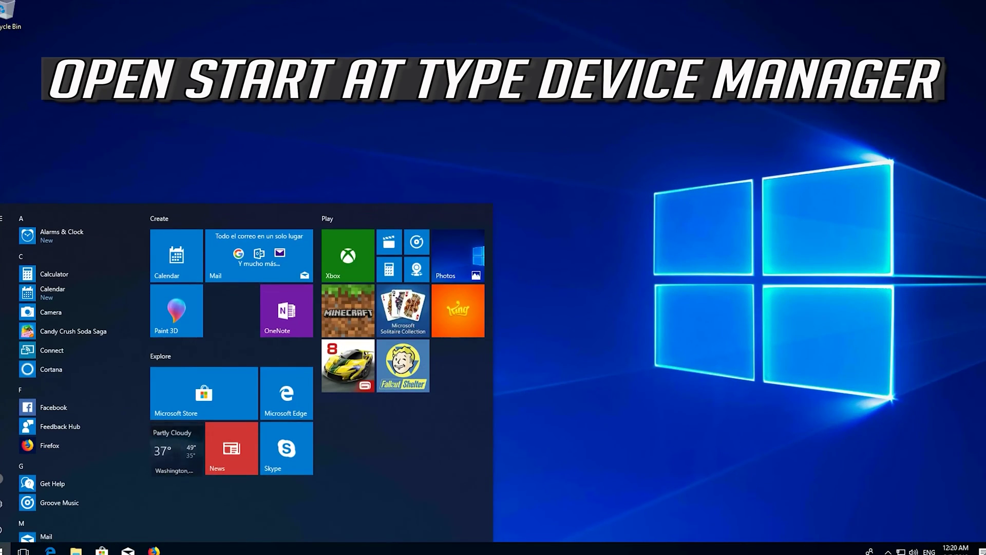
pyautogui.write('de')
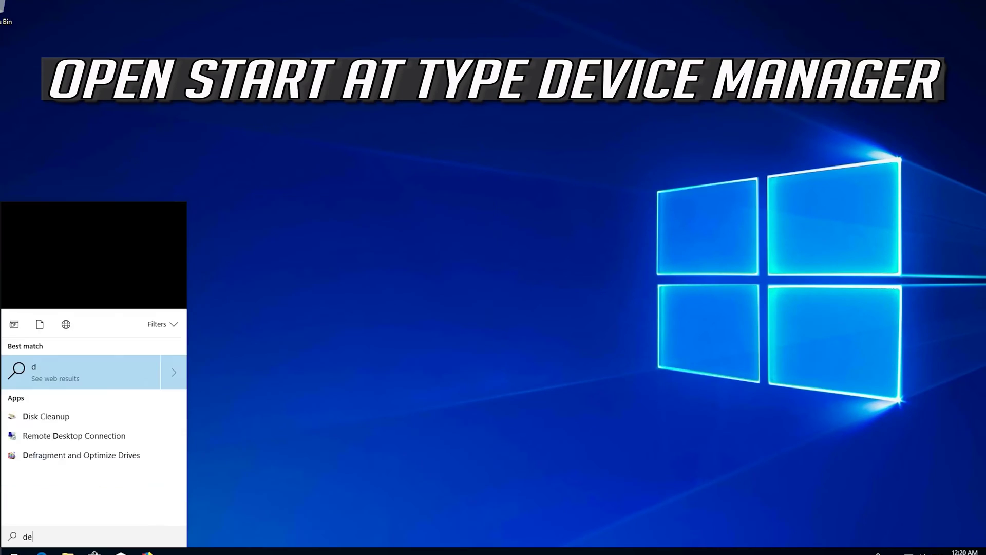
pyautogui.write('vice manager')
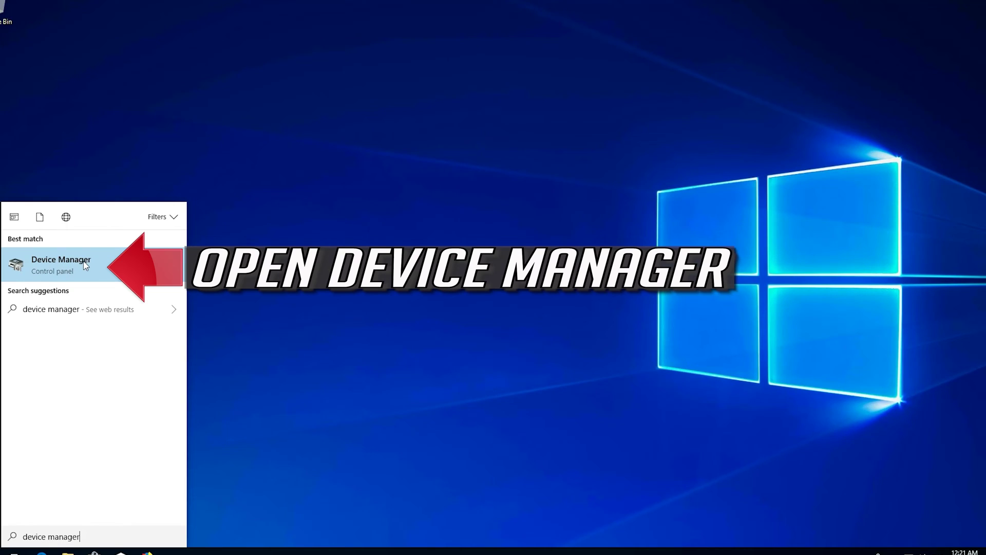
pyautogui.click(84, 265)
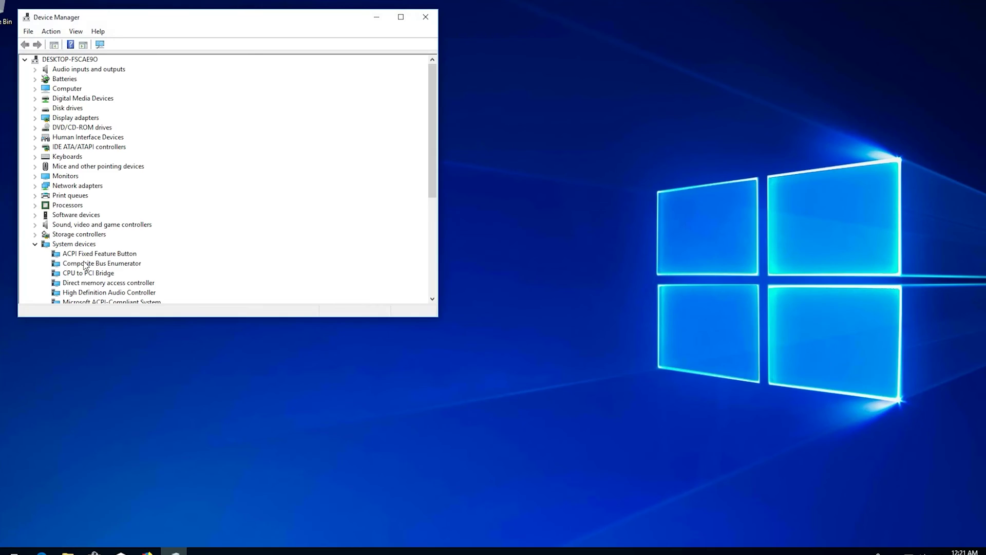
# Expand Network adapters and open Properties for the Intel(R) PRO/1000 MT Desktop Adapter
pyautogui.moveTo(221, 26); pyautogui.dragTo(420, 88)
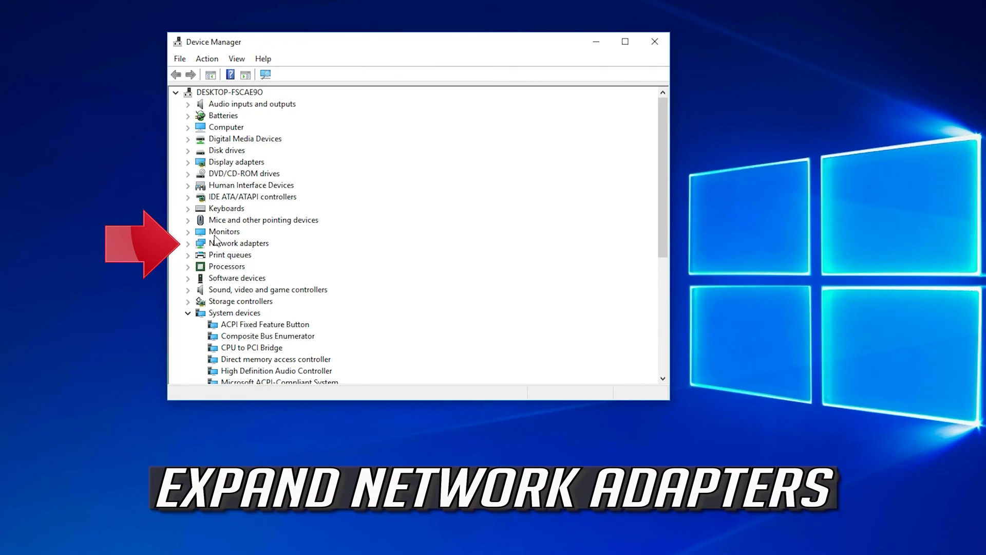
pyautogui.click(188, 244)
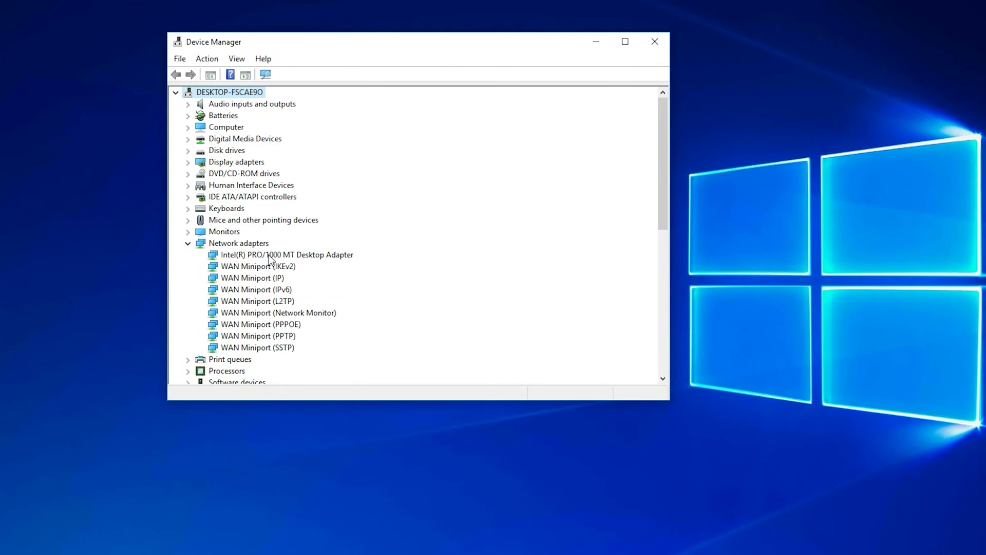
pyautogui.rightClick(269, 257)
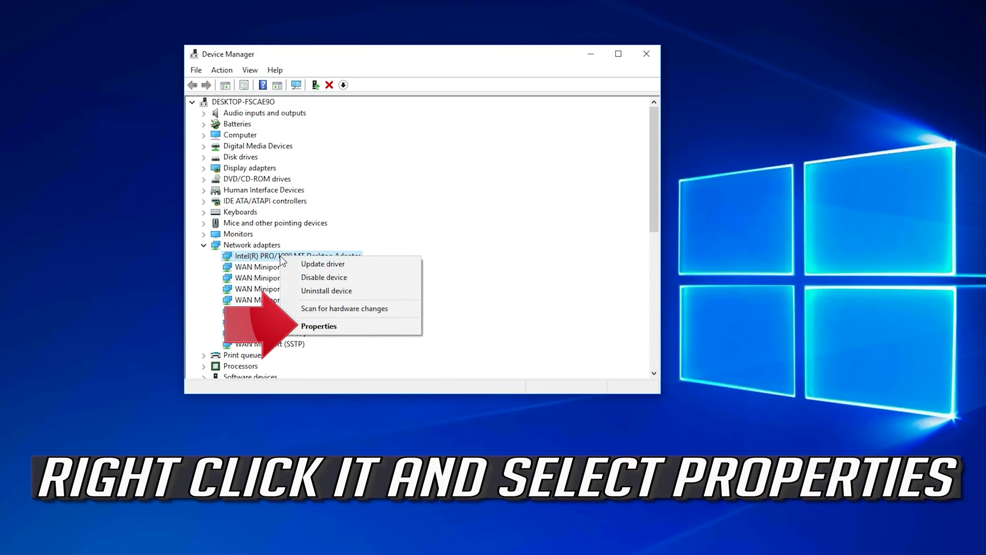
pyautogui.click(359, 326)
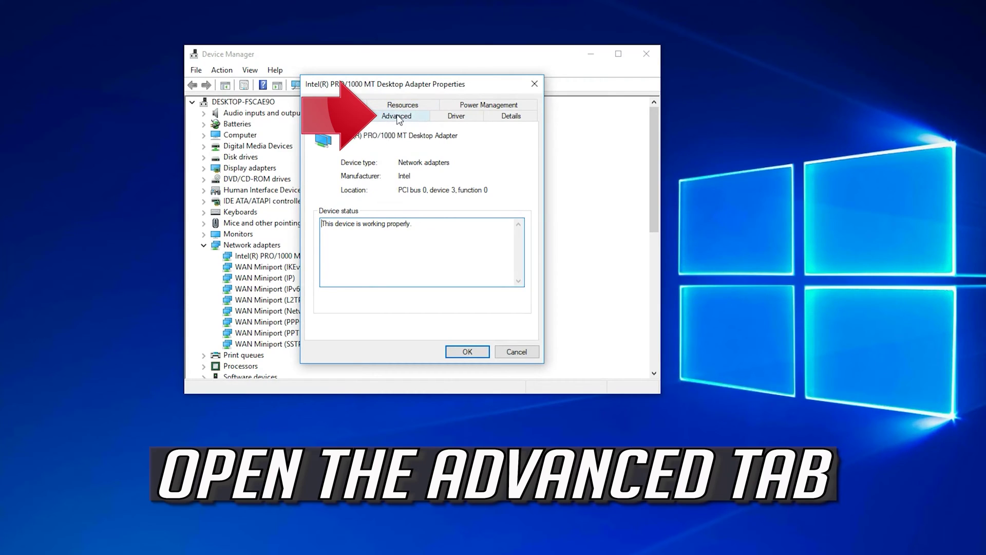
# On the Advanced tab, set Large Send Offload (IPv4) to Disabled and confirm with OK
pyautogui.click(398, 118)
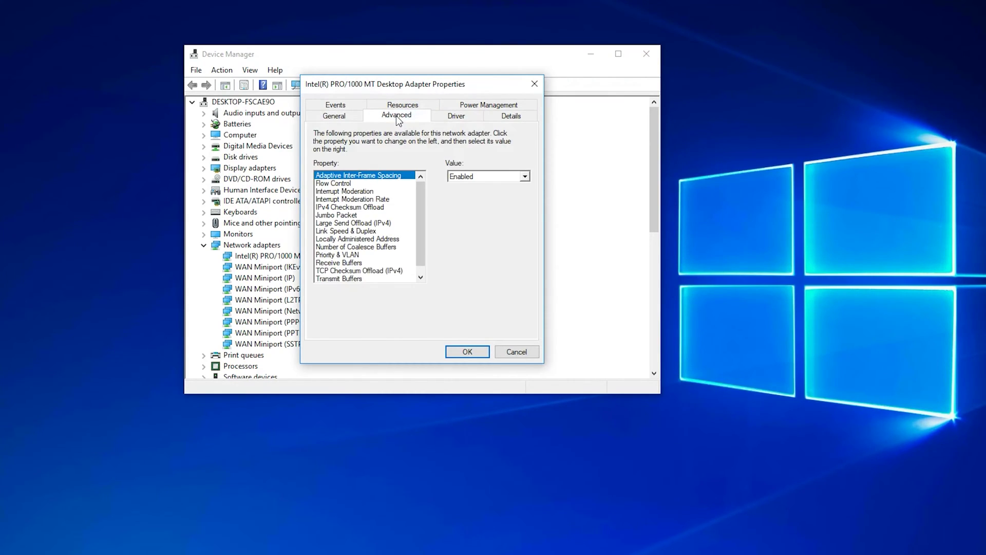
pyautogui.click(384, 222)
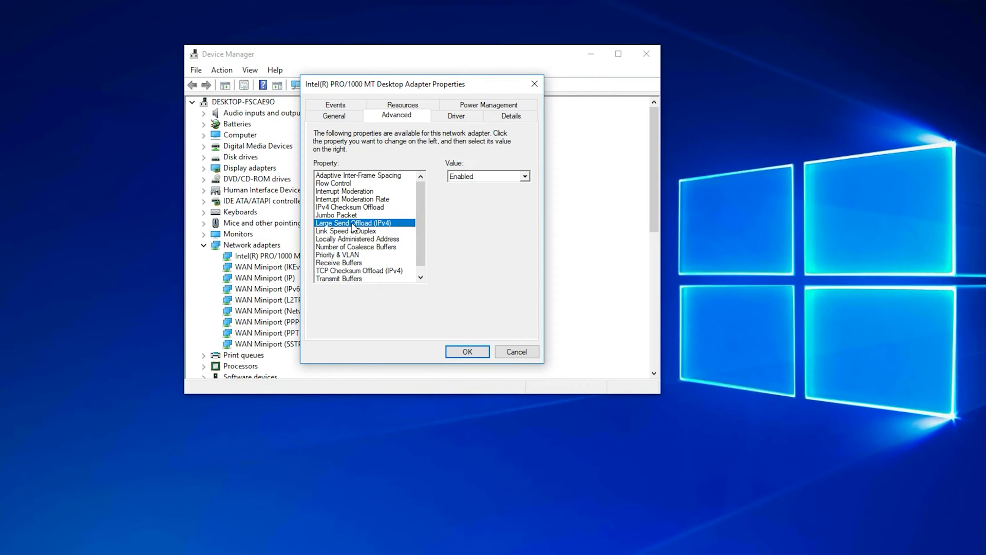
pyautogui.click(524, 177)
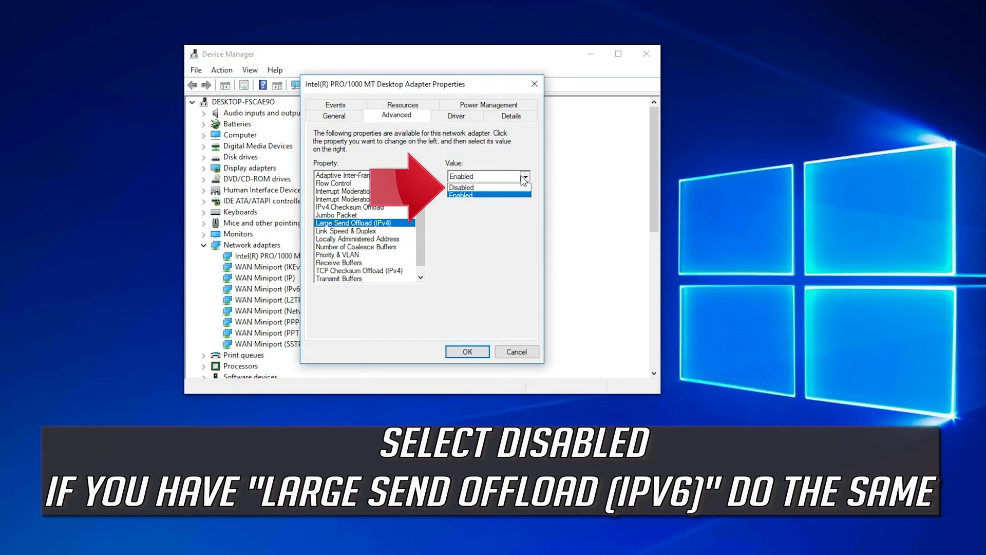
pyautogui.click(480, 188)
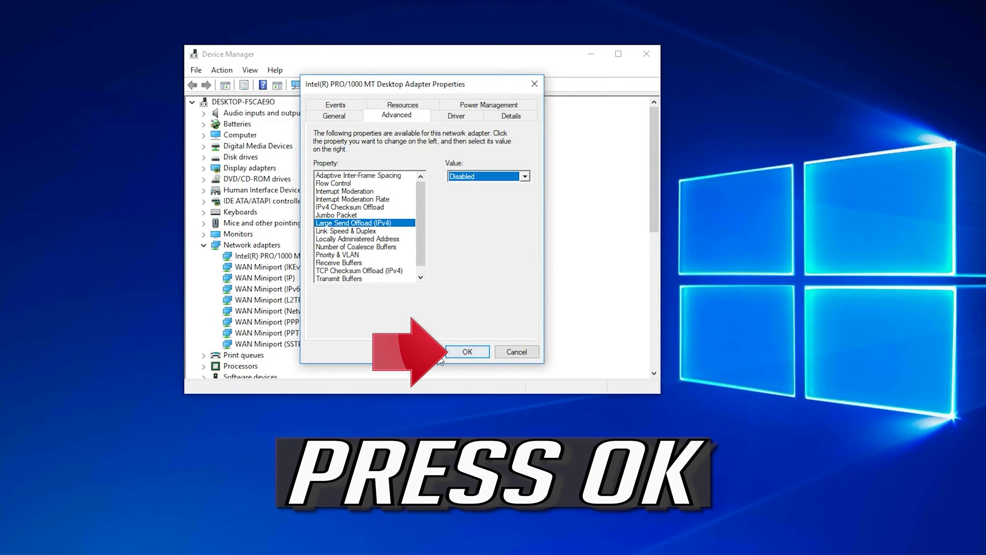
pyautogui.click(467, 351)
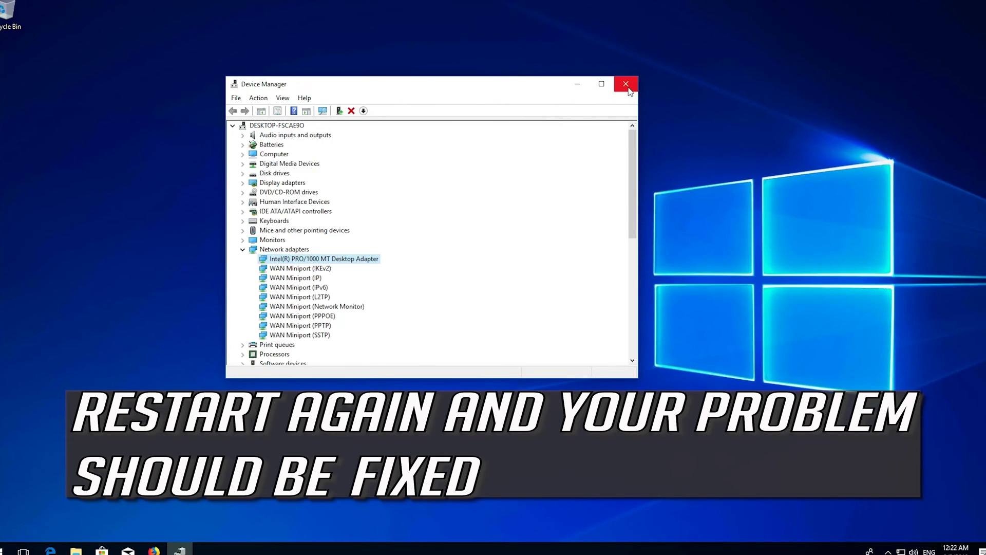
# Close Device Manager and restart the computer from the Start menu power button
pyautogui.click(628, 87)
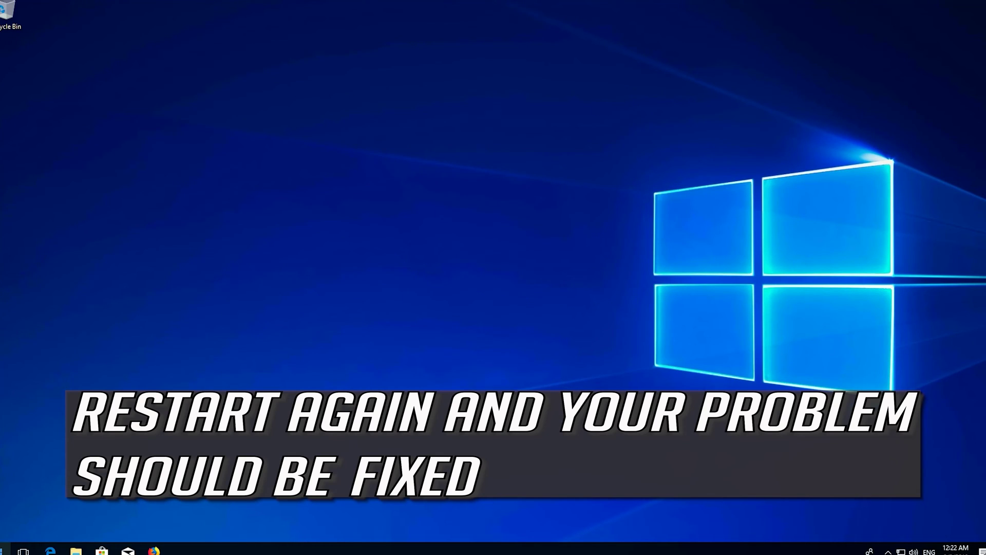
pyautogui.click(4, 548)
pyautogui.click(3, 524)
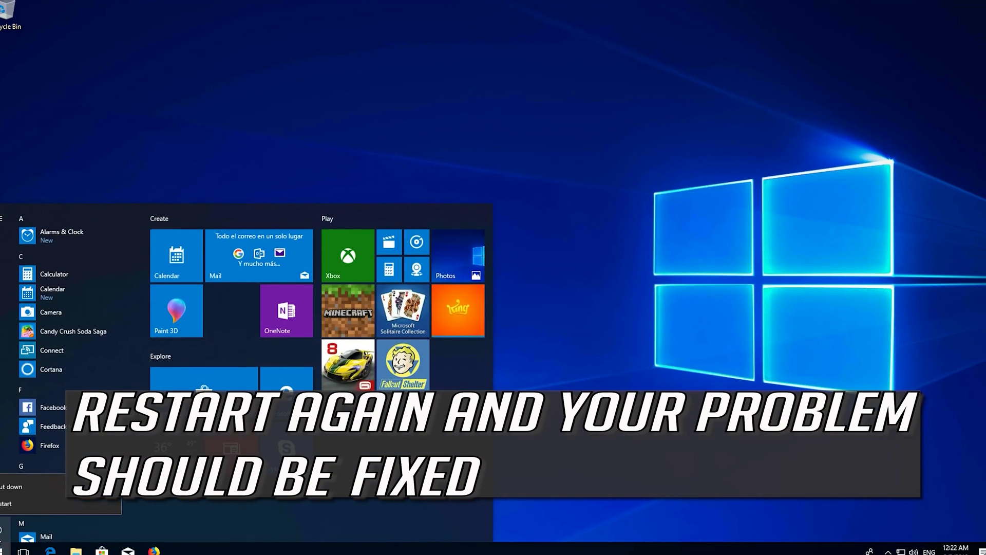
pyautogui.click(7, 507)
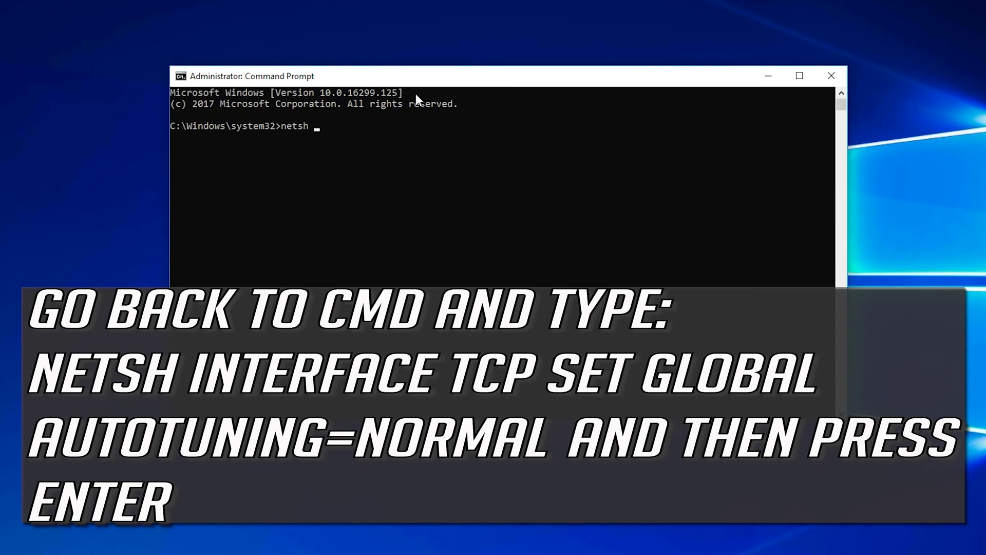
# Run netsh interface tcp set global autotuning=normal to restore normal TCP autotuning
pyautogui.write(' interface tcp set global')
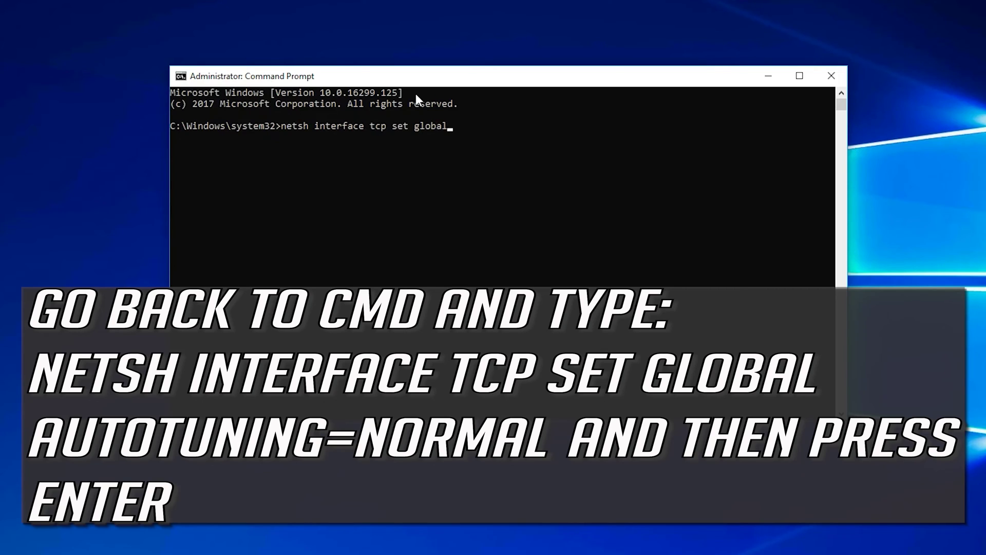
pyautogui.write(' autotuning=normal')
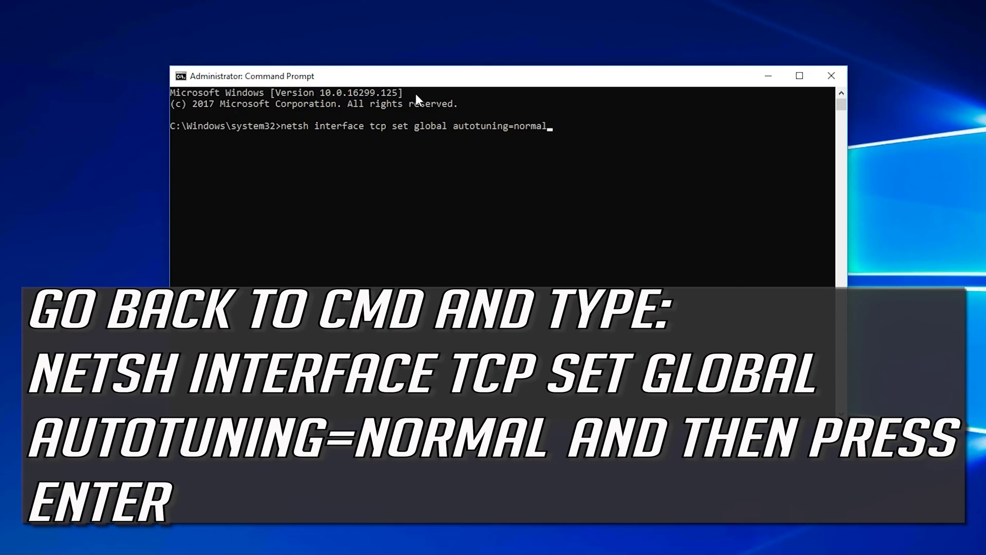
pyautogui.press('Return')
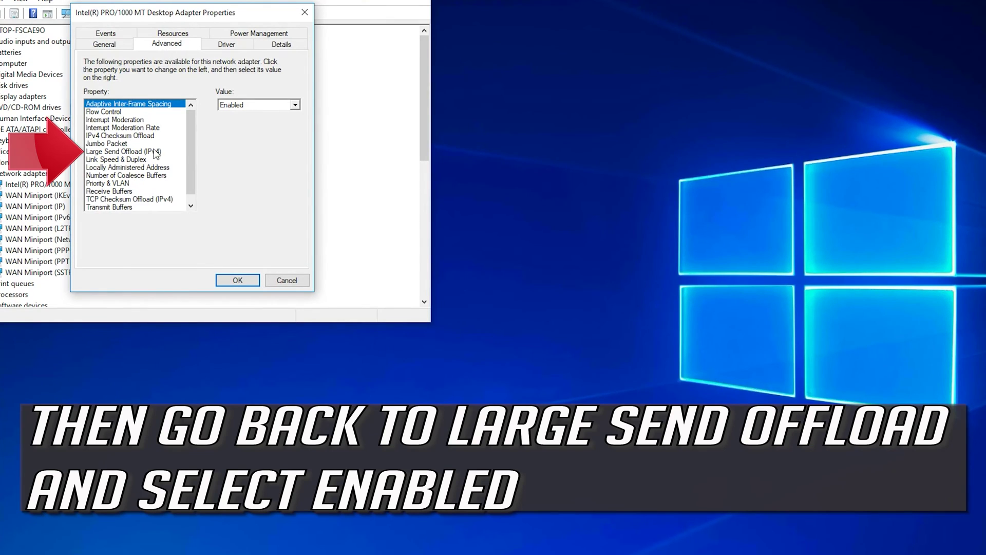
# Change the Intel adapter's Large Send Offload (IPv4) value to Enabled
pyautogui.click(156, 152)
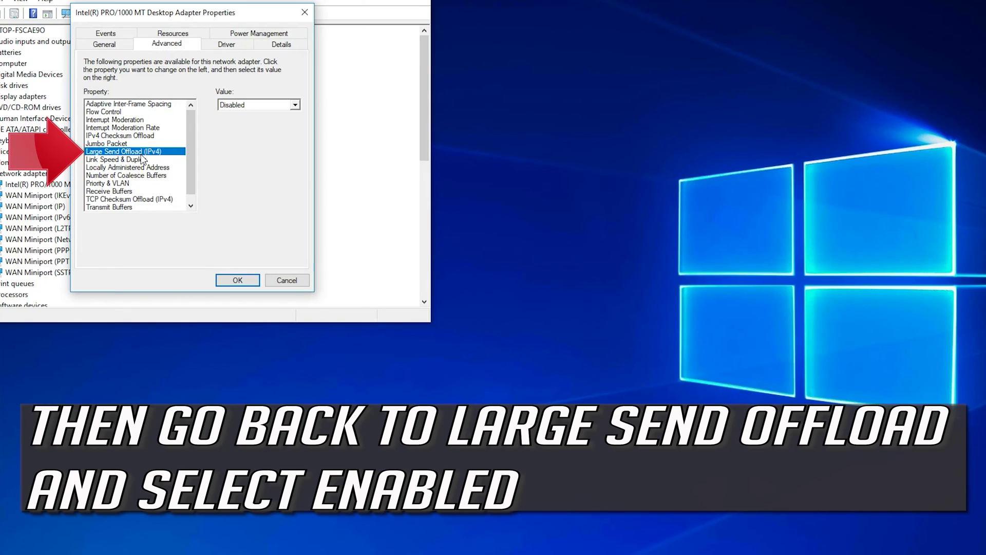
pyautogui.click(295, 105)
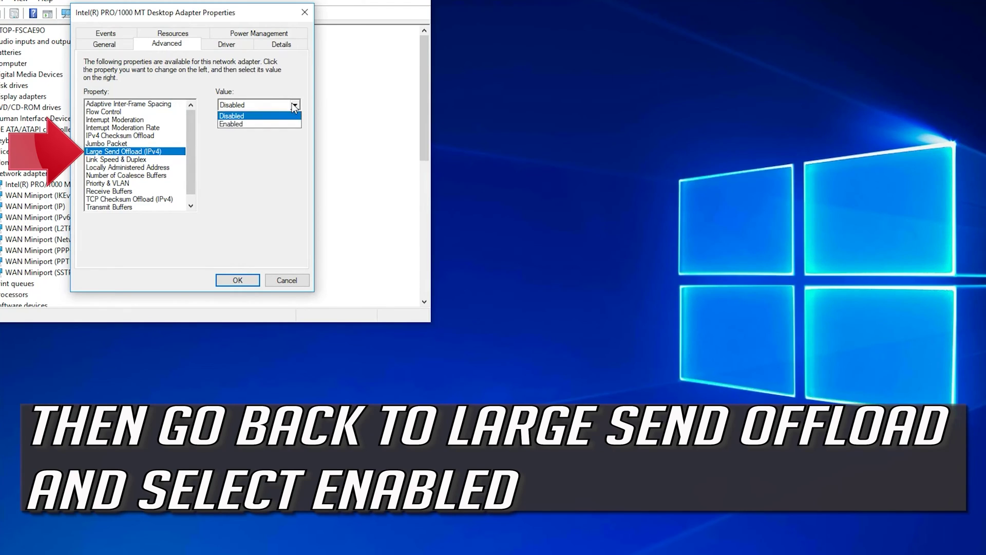
pyautogui.click(245, 125)
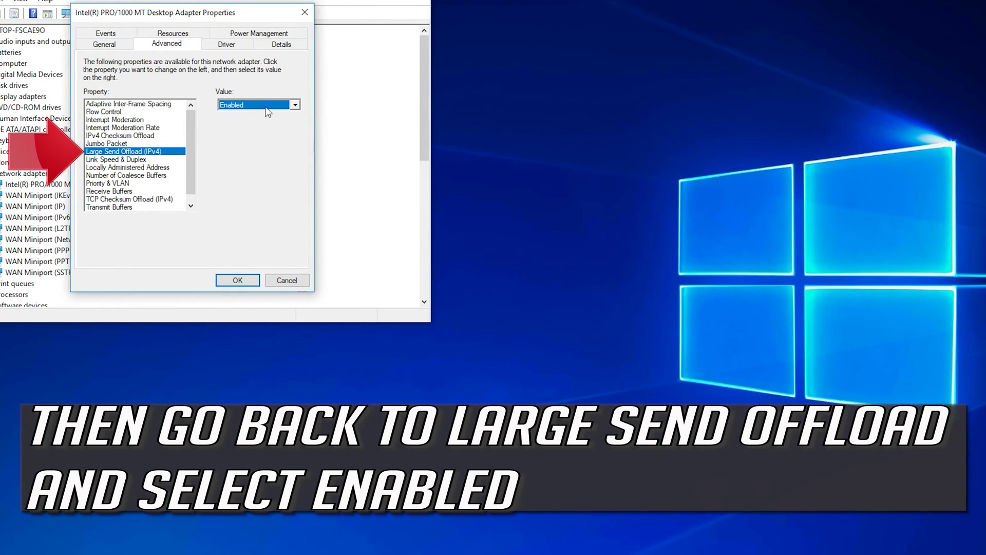